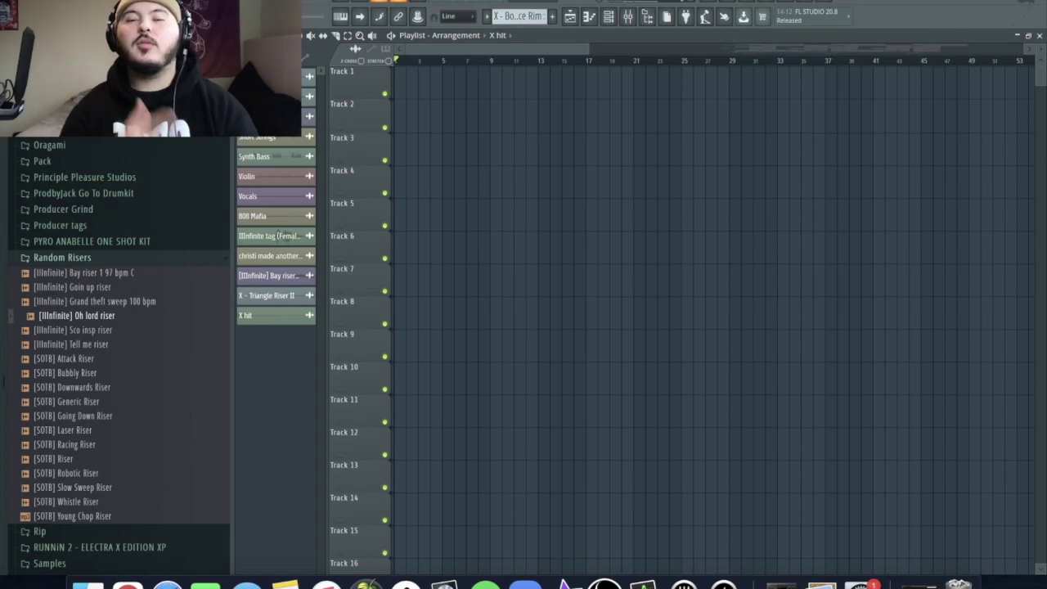
Place the audio clips Bell Pad through 808 Mafia on tracks 1–8 and the drum patterns on tracks 9–15, filling bars 1–8.
click(275, 77)
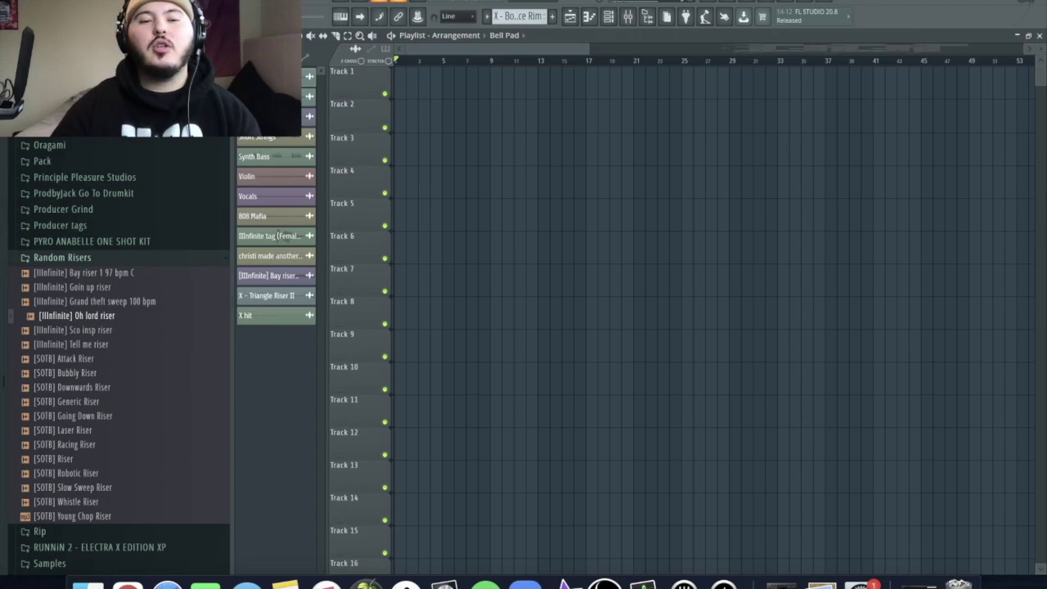
click(276, 217)
drag(282, 97, 402, 81)
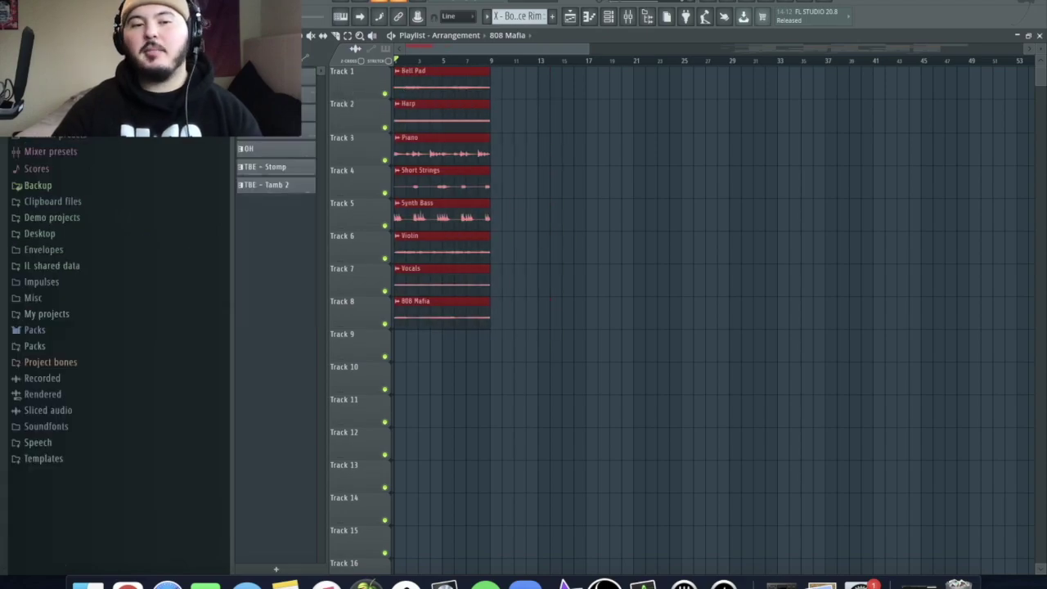
click(278, 78)
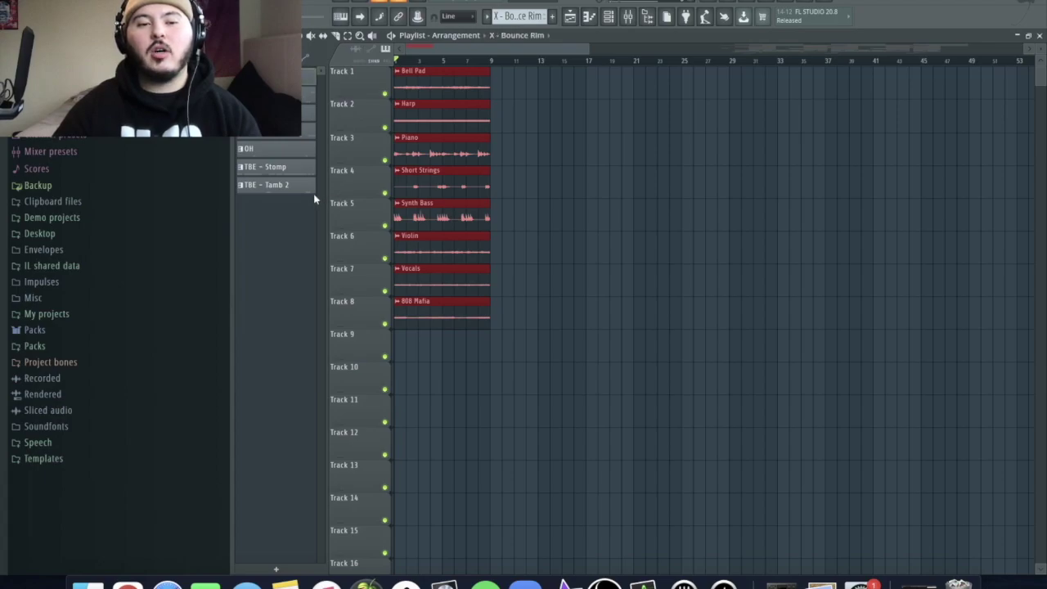
drag(305, 192, 419, 339)
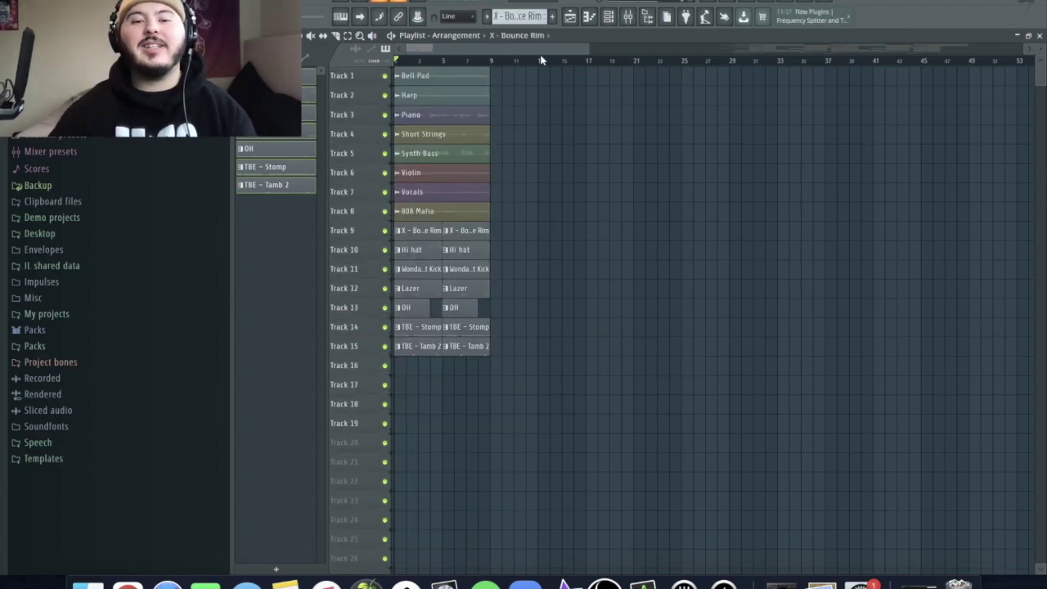
Duplicate the whole eight-bar block of clips on tracks 1–15 three times in a row, extending the arrangement to bar 33.
drag(578, 415, 394, 67)
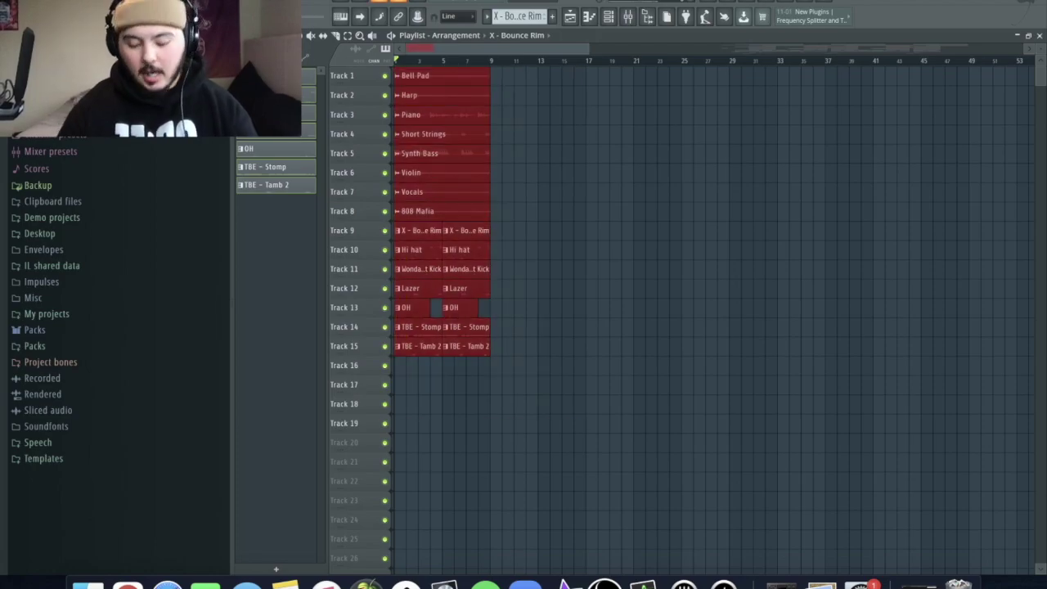
key(ctrl+b)
key(ctrl+b)
key(ctrl+b)
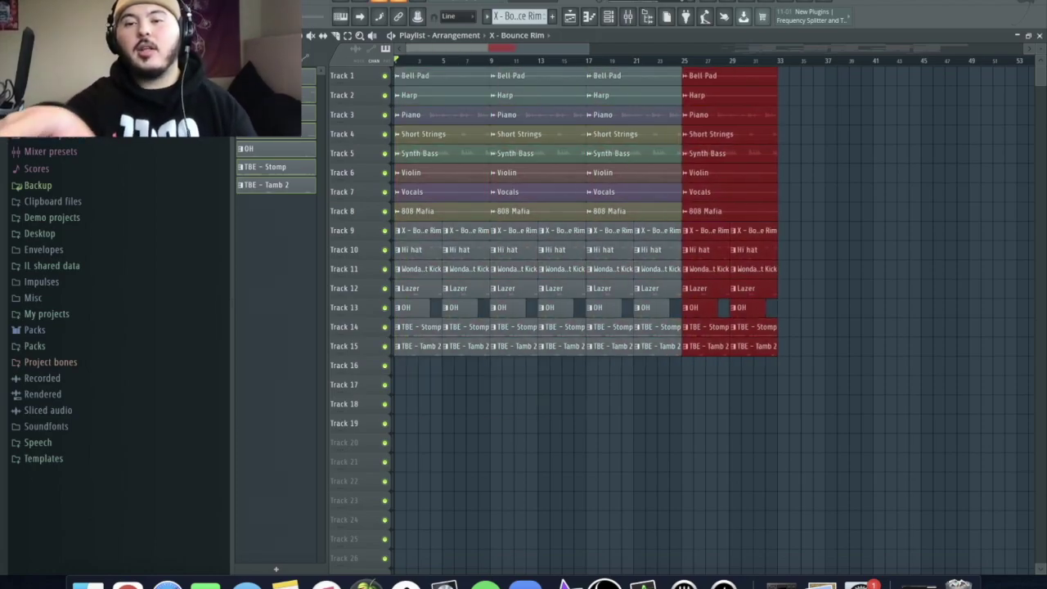
right_click(868, 243)
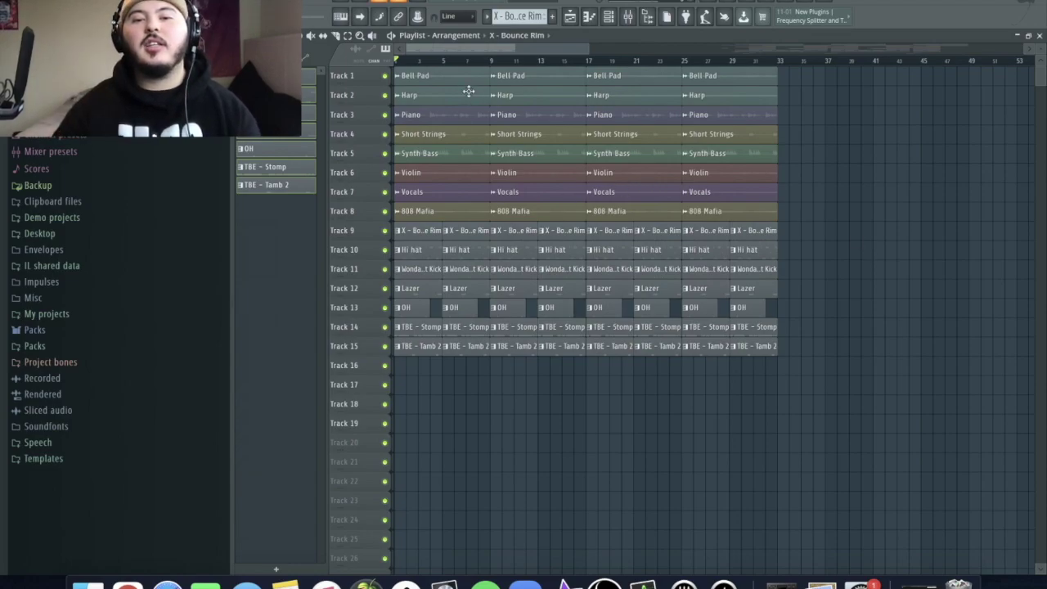
drag(488, 74, 354, 499)
drag(519, 85, 543, 379)
drag(600, 75, 870, 423)
click(870, 423)
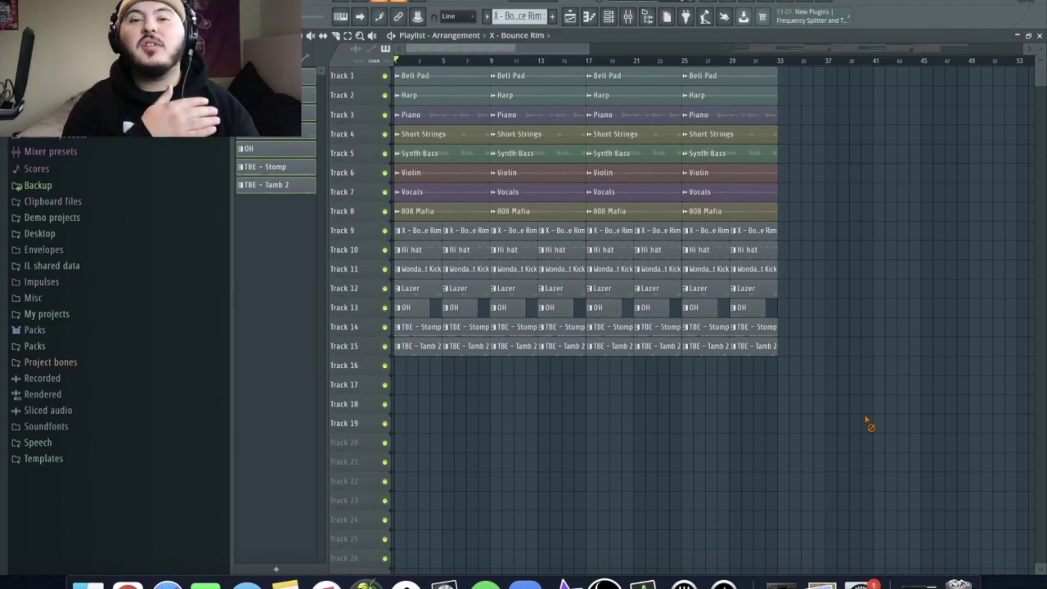
Trim the first clip of every melody track except Piano to start at bar 5, and delete the trimmed Harp clip.
scroll(400, 397, up, 3)
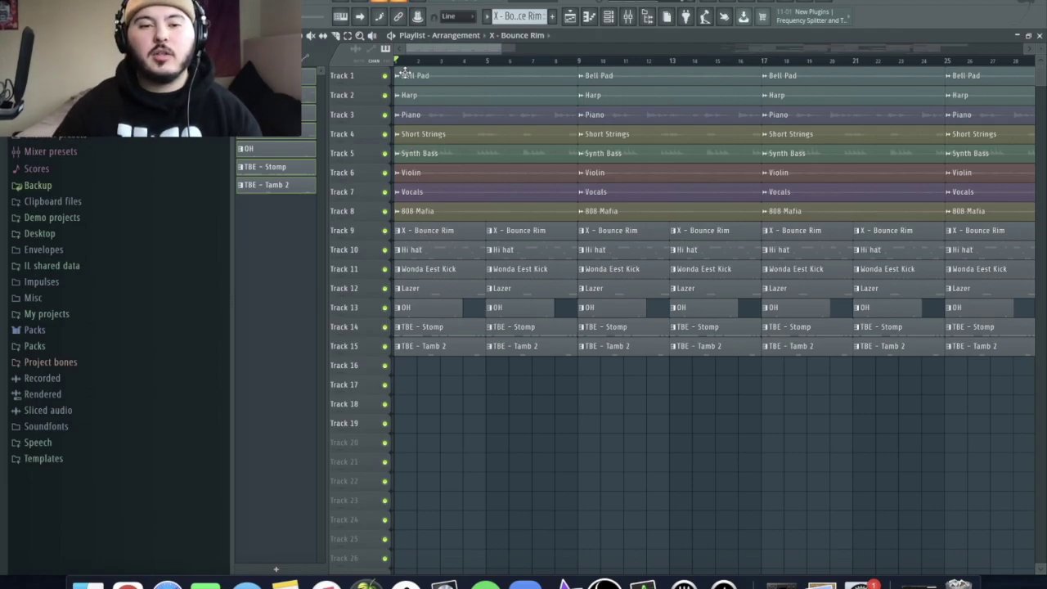
drag(411, 72, 424, 132)
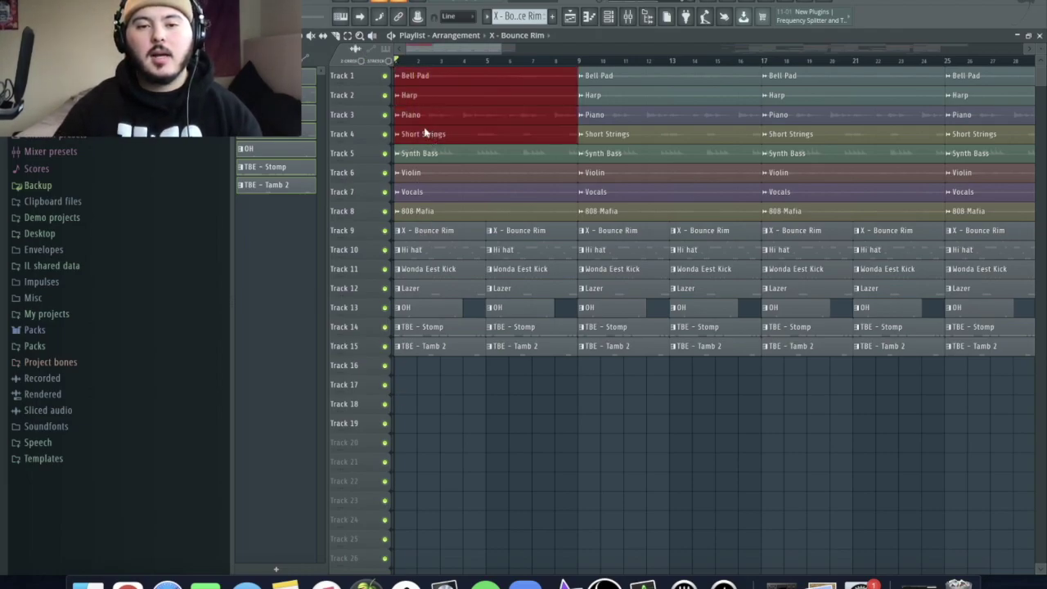
drag(417, 83, 488, 89)
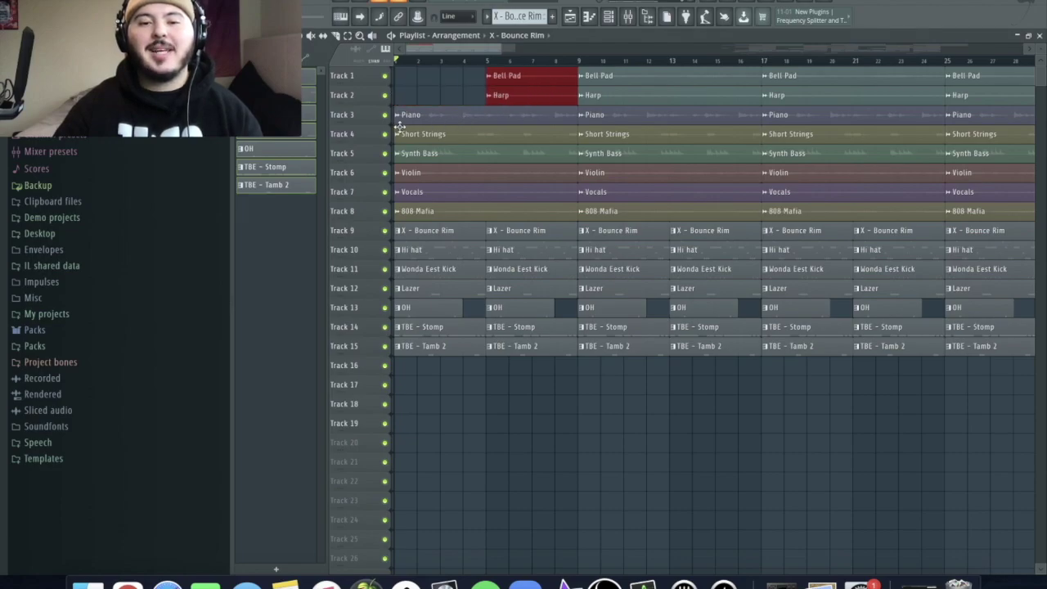
drag(401, 140, 409, 209)
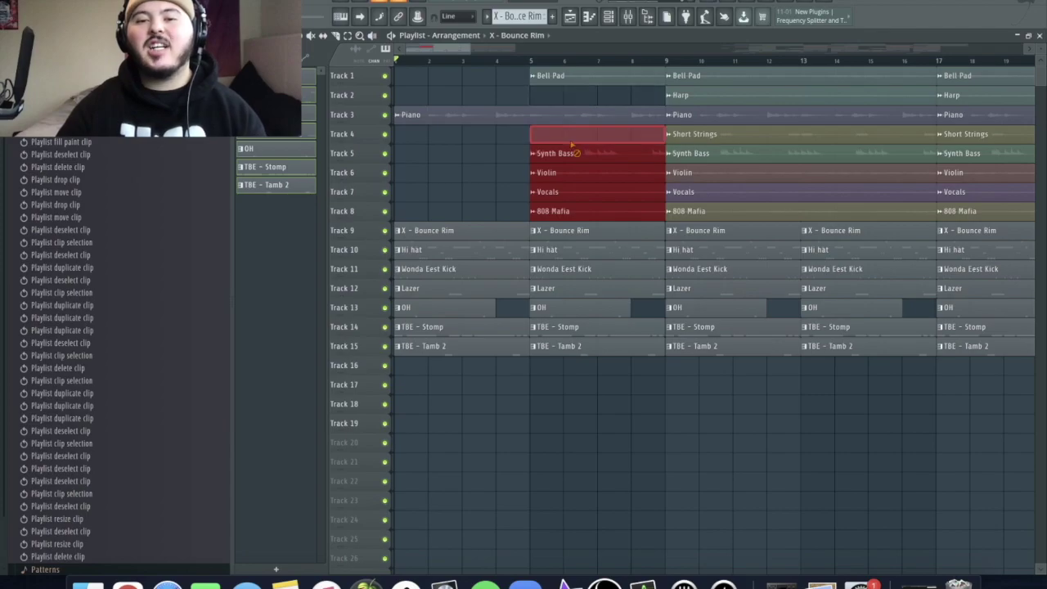
Delete the Short Strings, Synth Bass and 808 Mafia clips from bars 5–8.
right_click(572, 139)
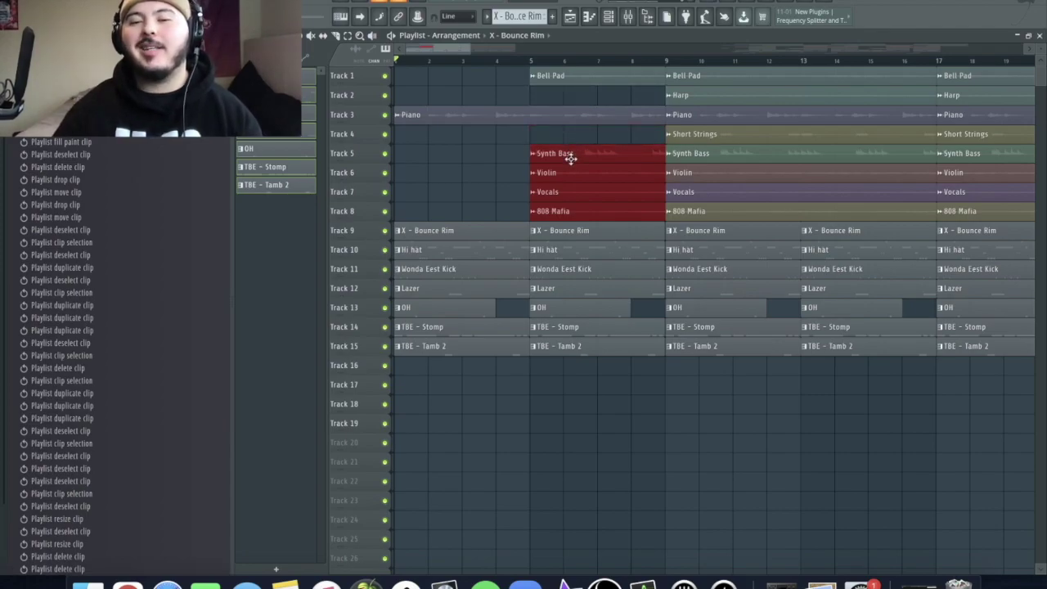
right_click(571, 159)
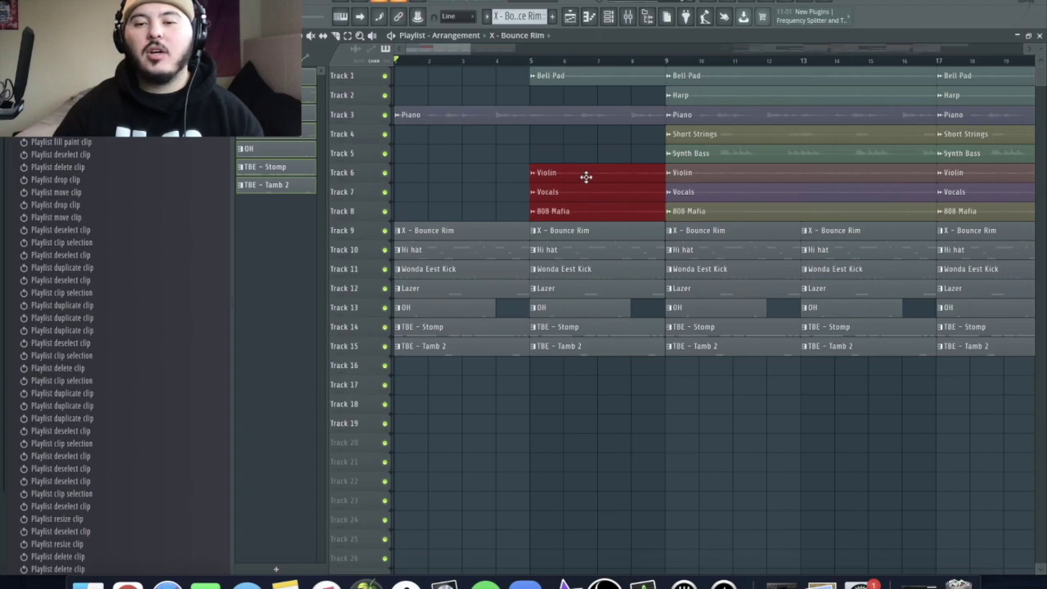
right_click(598, 212)
right_click(483, 202)
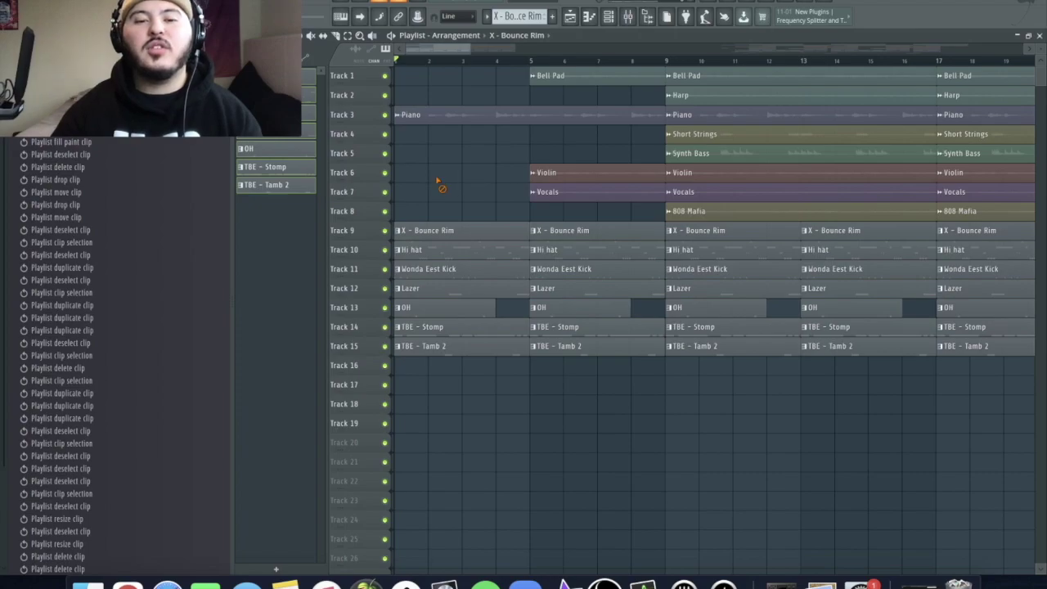
Delete all seven drum patterns on tracks 9–15 from bars 1–4 and play back the piano intro.
right_click(434, 230)
right_click(434, 250)
right_click(434, 269)
right_click(434, 308)
right_click(433, 327)
right_click(434, 346)
right_click(411, 292)
key(space)
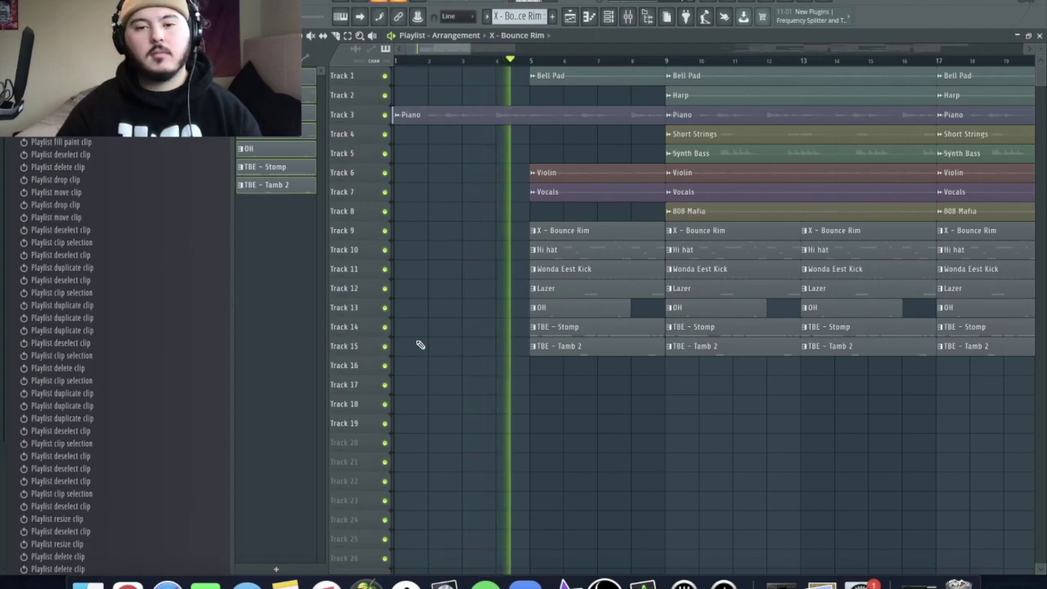
key(space)
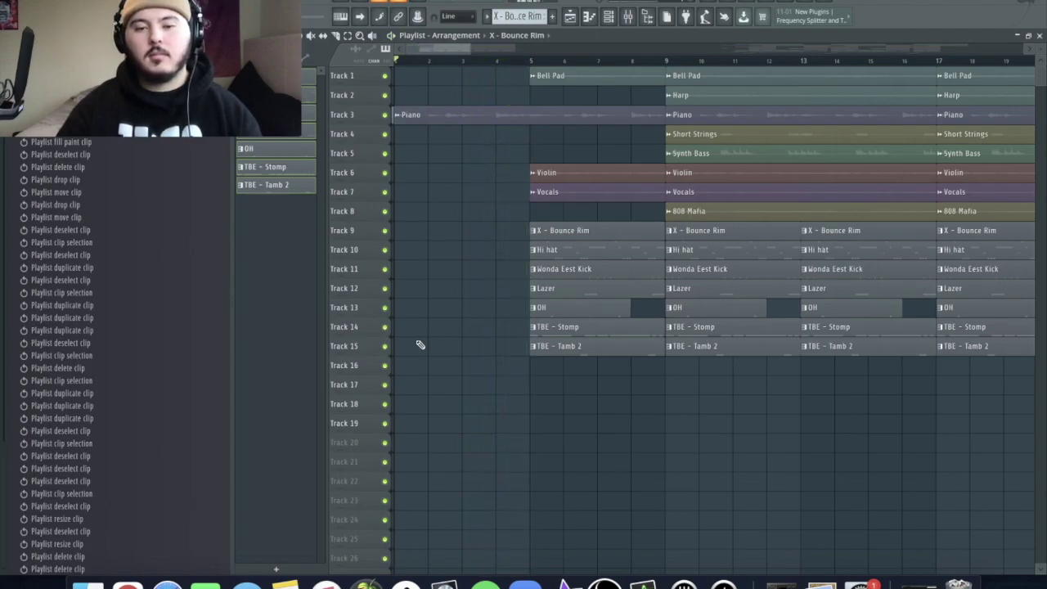
Delete the X - Bounce Rim, Hi hat, kick and OH patterns from bars 5–8.
right_click(545, 230)
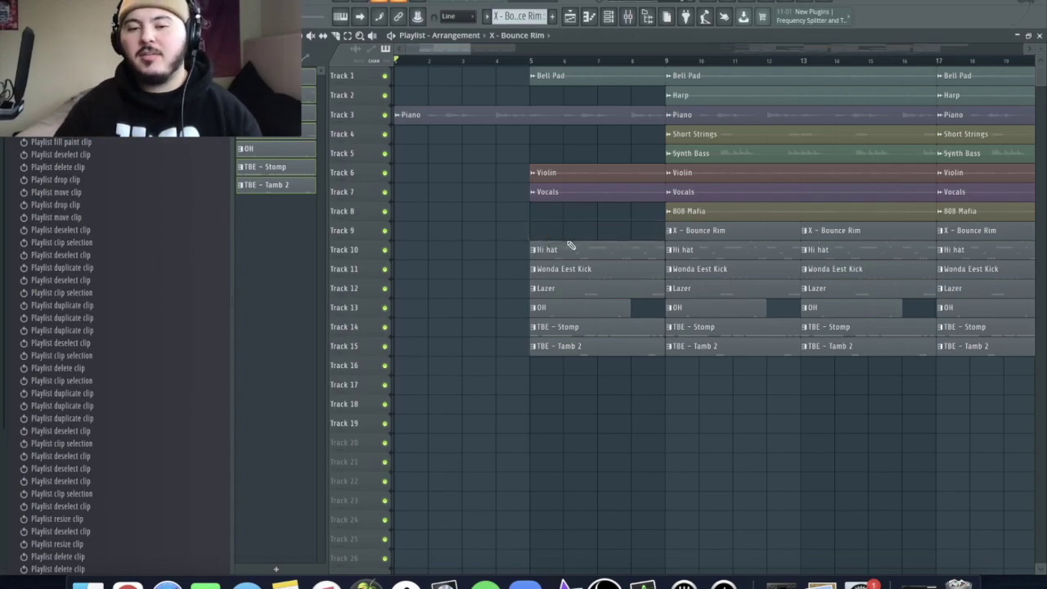
right_click(573, 250)
right_click(579, 270)
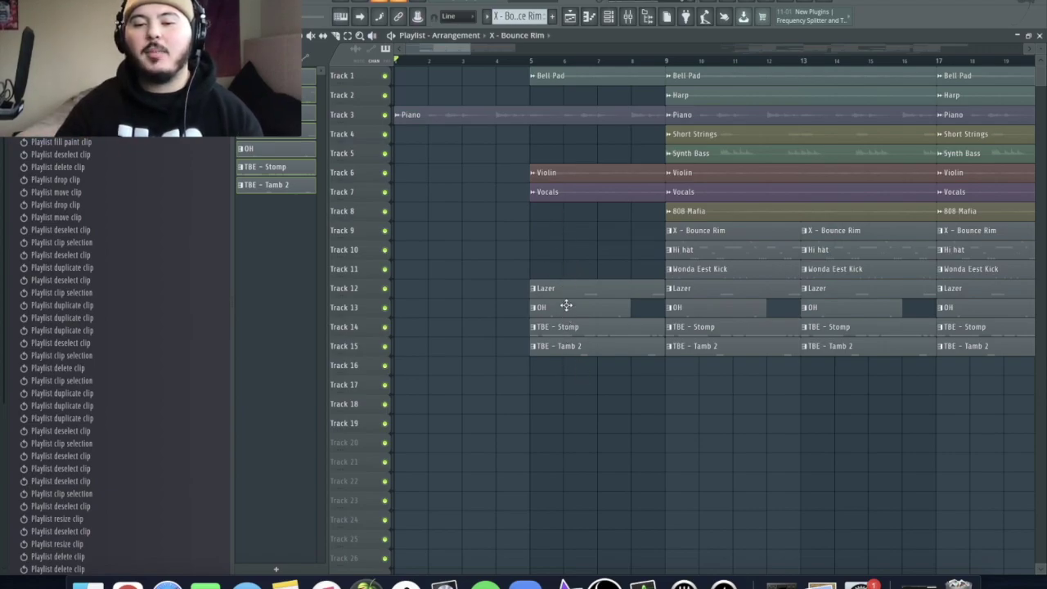
right_click(566, 307)
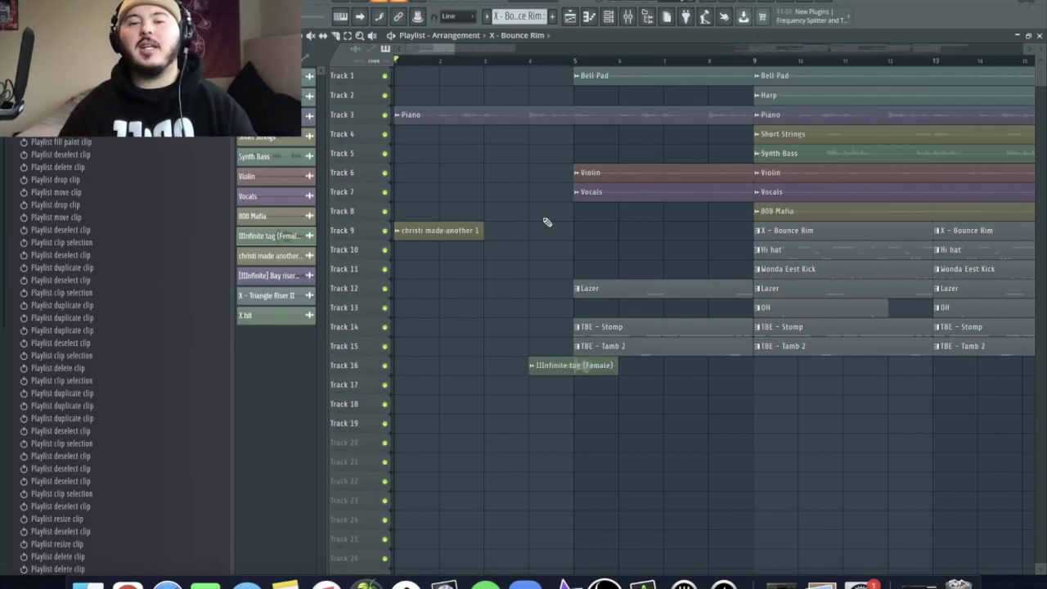
Play back the first eight bars to hear the intro with its tag clips.
key(space)
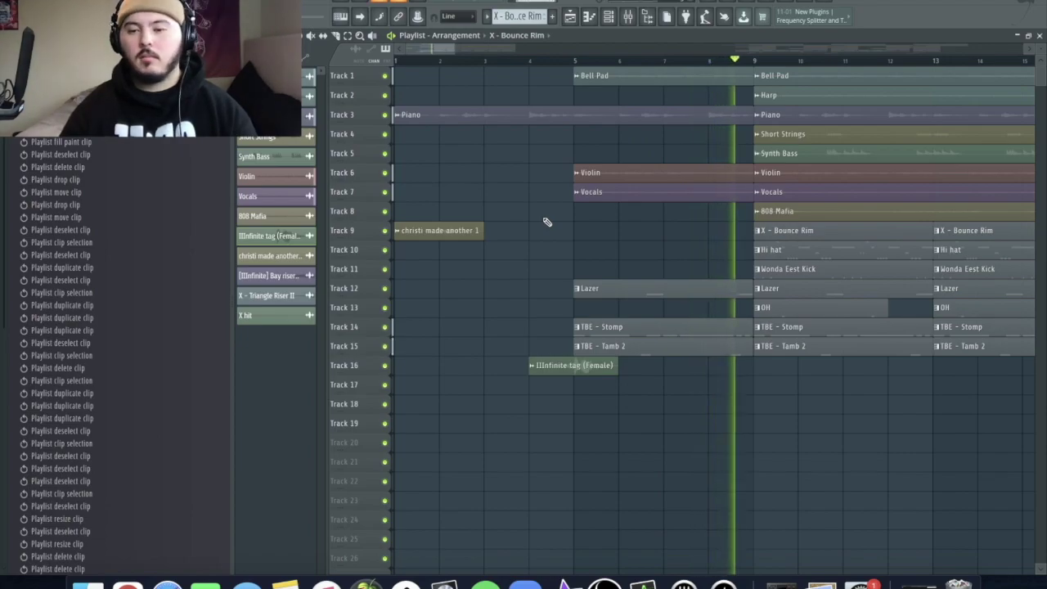
key(space)
scroll(589, 176, down, 2)
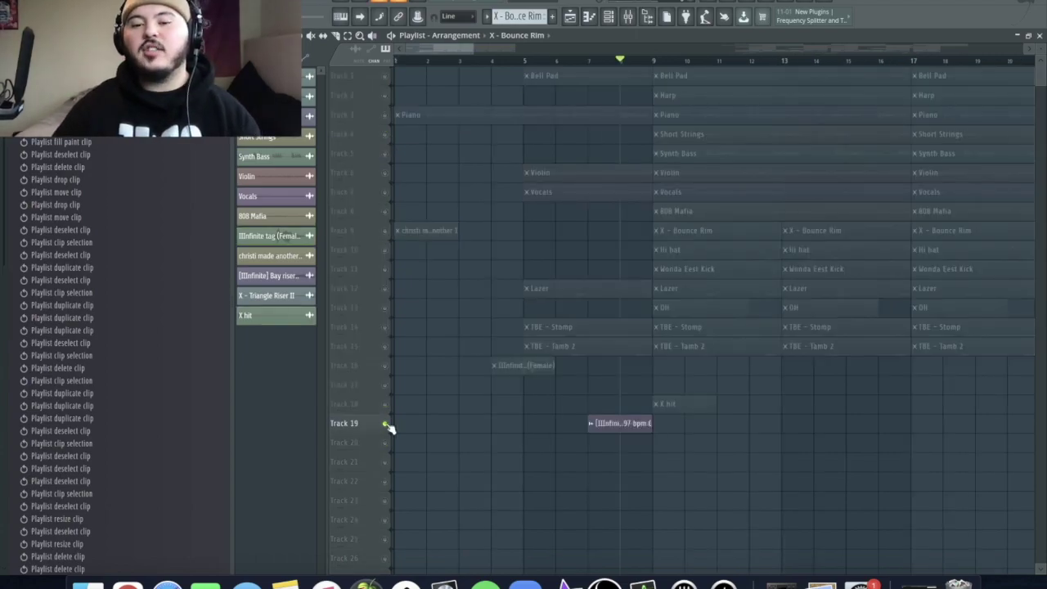
Audition the soloed riser on track 19 and the X hit on track 18 by itself from bar 9.
key(space)
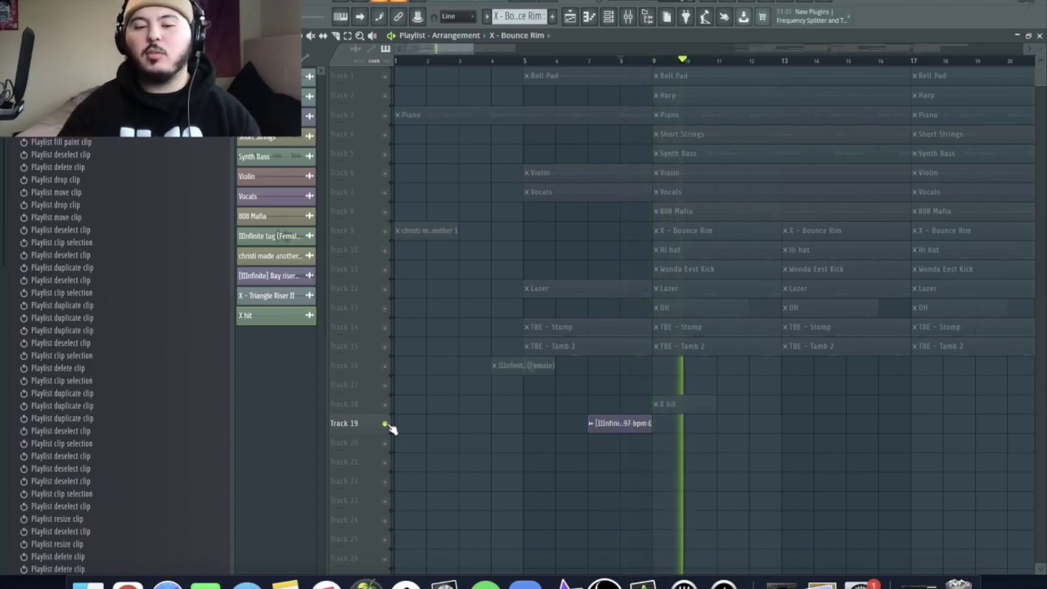
key(space)
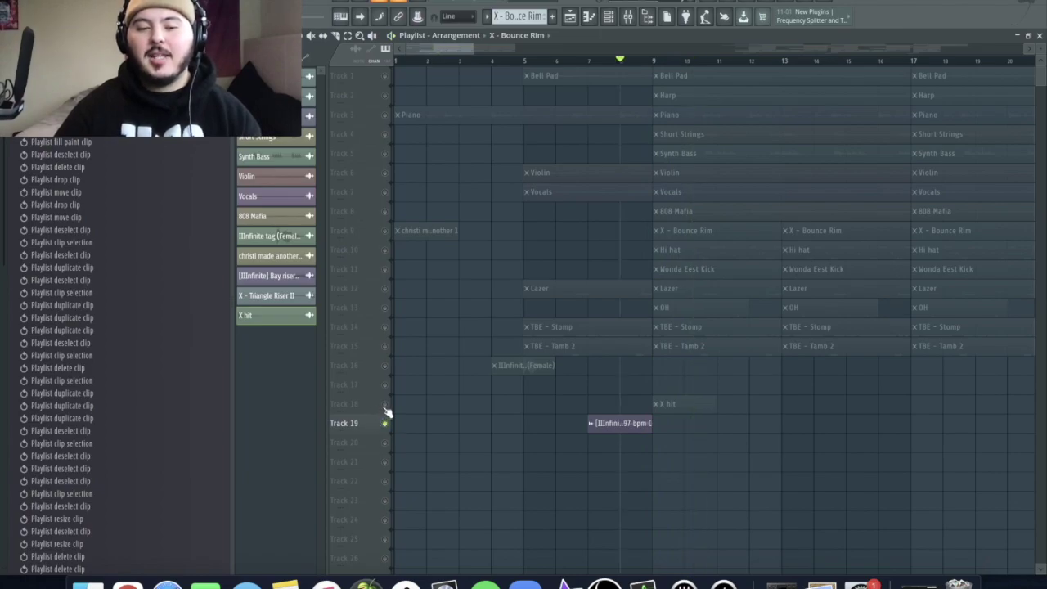
click(386, 406)
click(655, 62)
key(space)
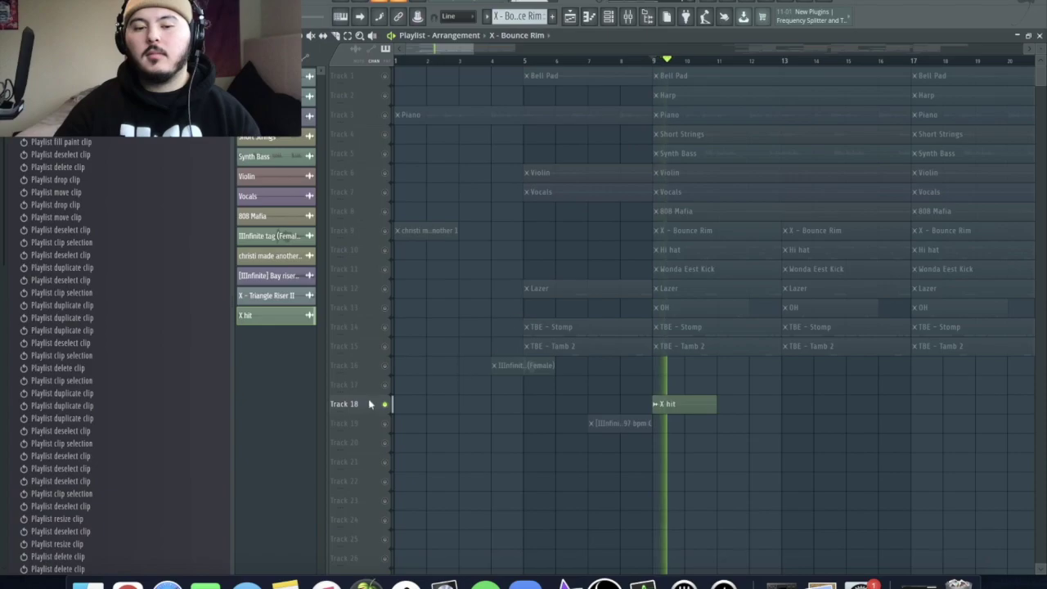
key(space)
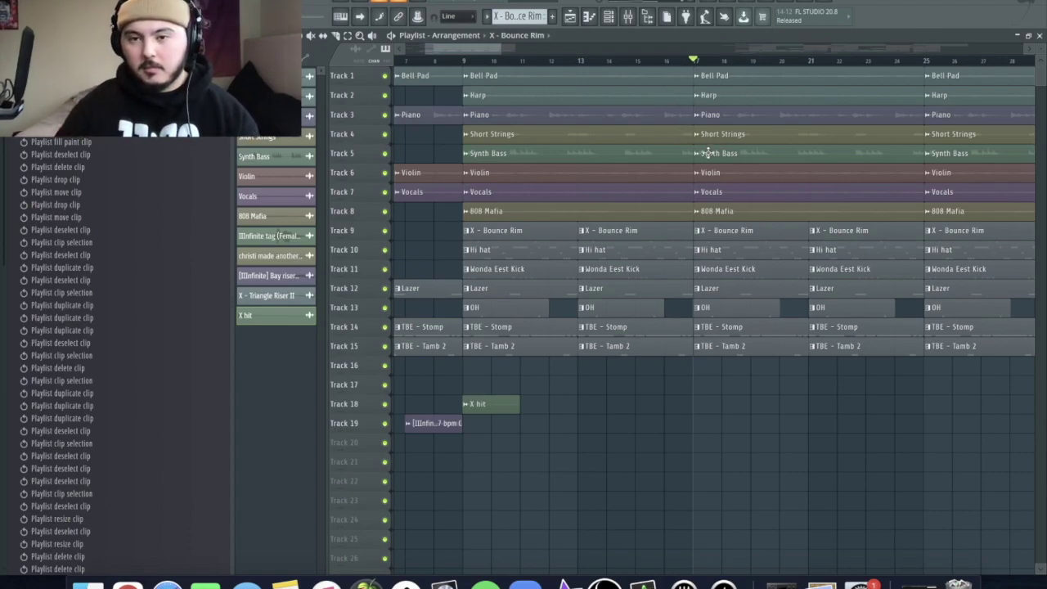
Trim the Synth Bass, Violin, Vocals and 808 Mafia clips at bar 17 to start at bar 24, and delete the drum patterns from bars 17–20.
drag(709, 147, 898, 217)
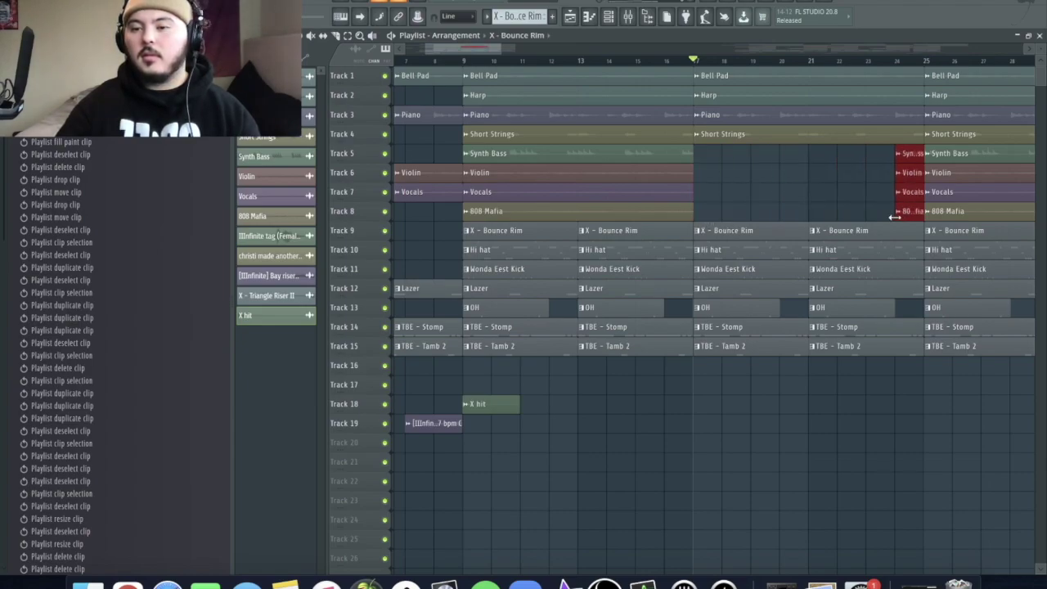
mouse_move(714, 224)
mouse_down()
mouse_move(732, 393)
mouse_move(732, 382)
mouse_up()
click(834, 435)
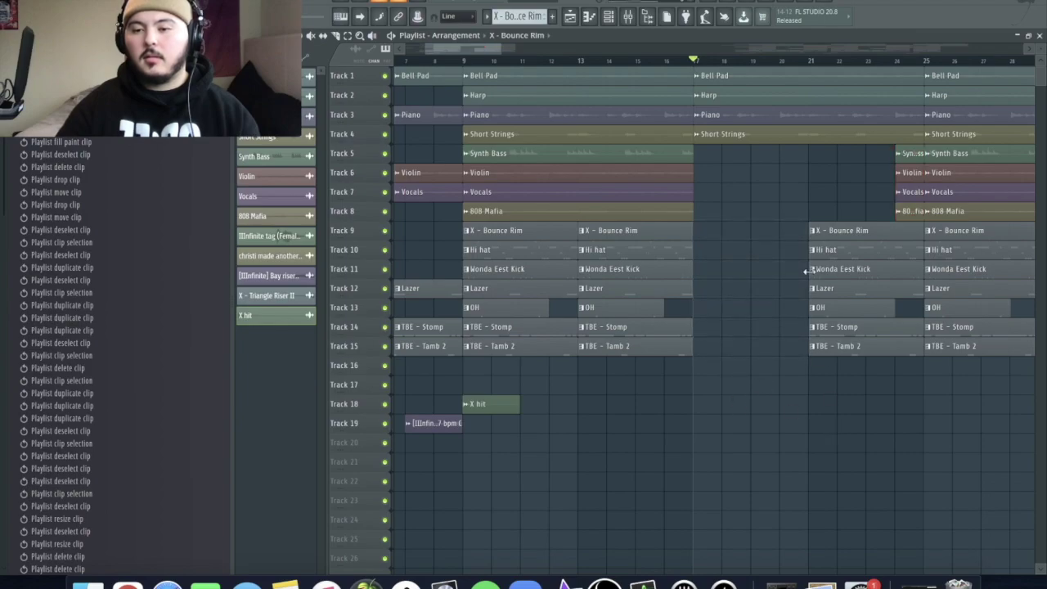
Trim the X - Bounce Rim and Hi hat patterns at bar 21 to start at bar 24, and delete the neighbouring kick pattern and short Synth Bass clip.
click(823, 239)
drag(810, 247, 885, 251)
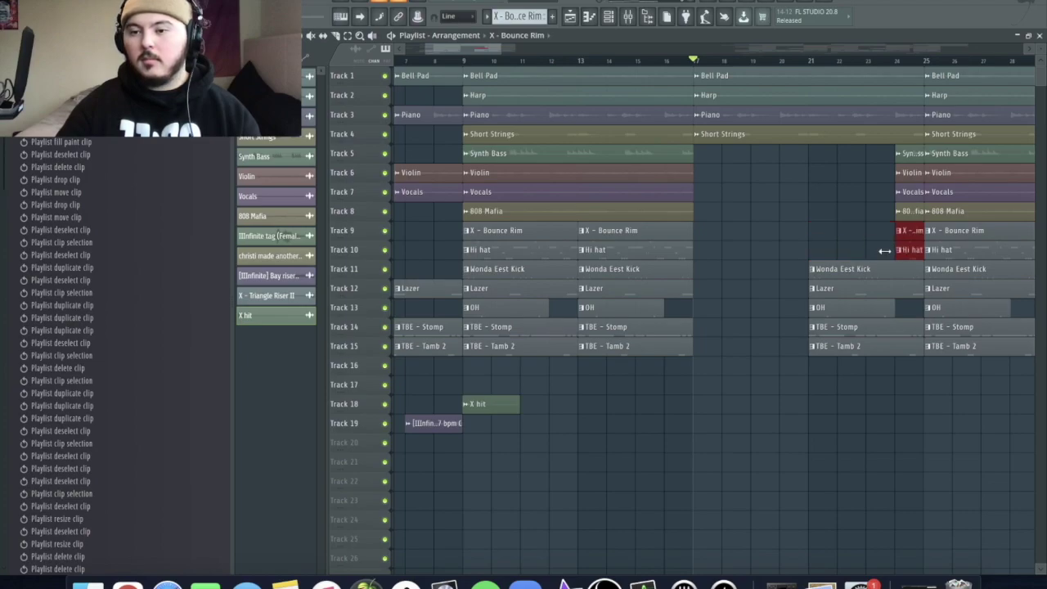
right_click(837, 278)
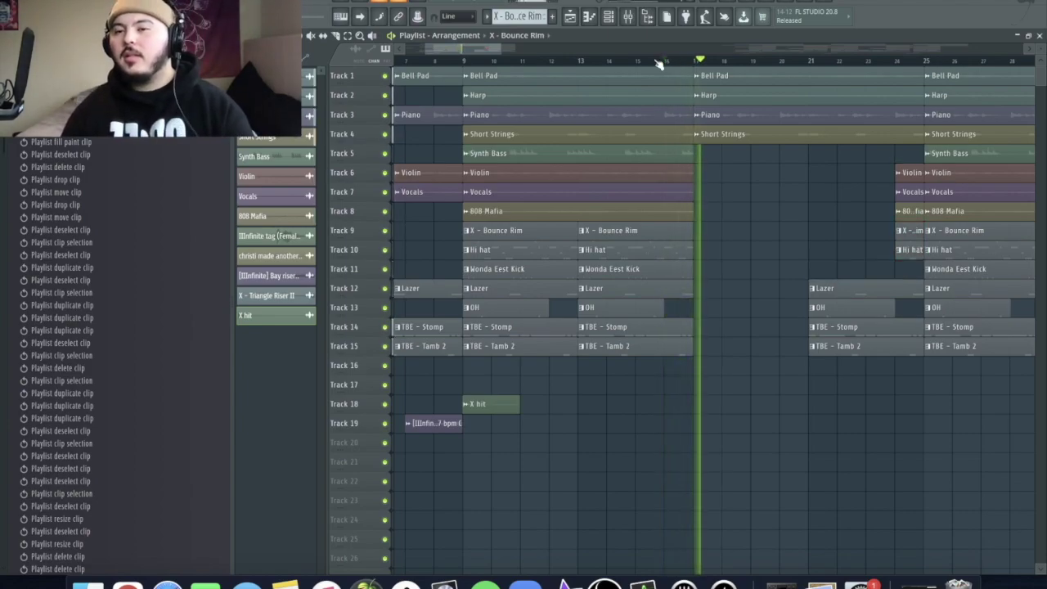
Play back the stripped-down section from bar 21 up to bar 25.
key(space)
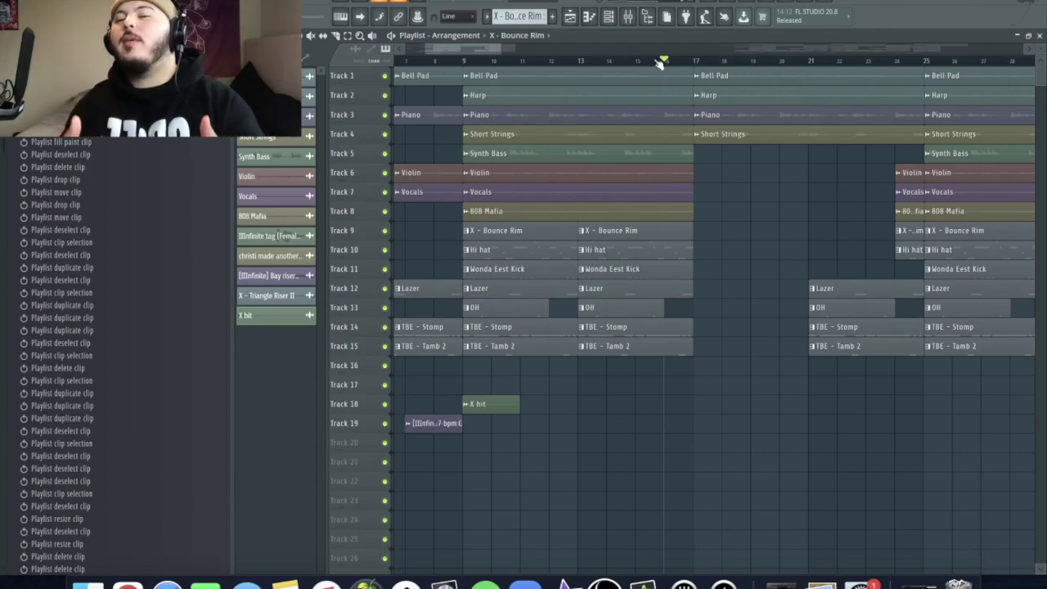
click(808, 62)
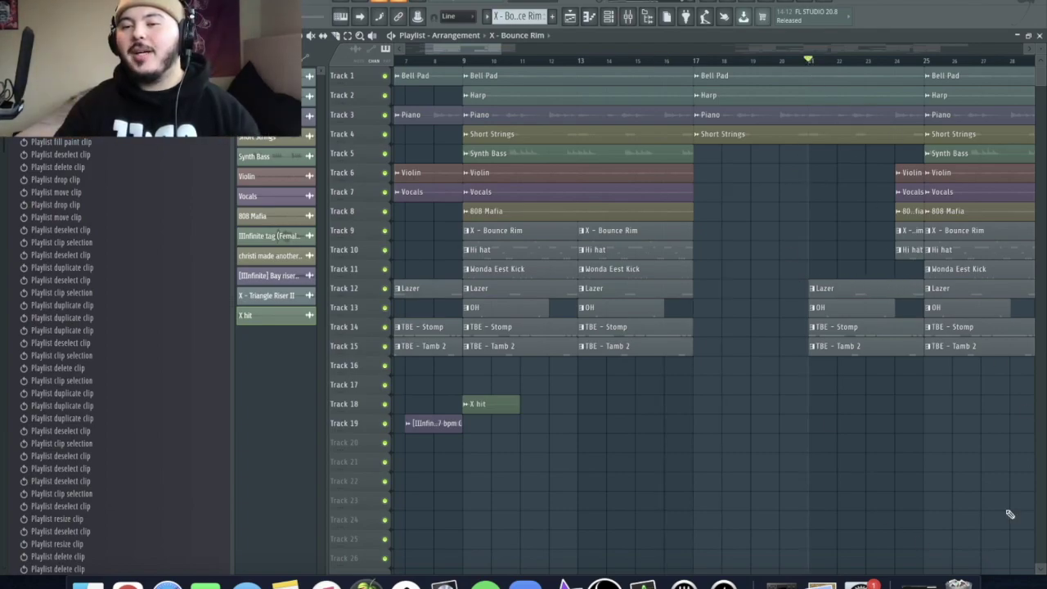
key(space)
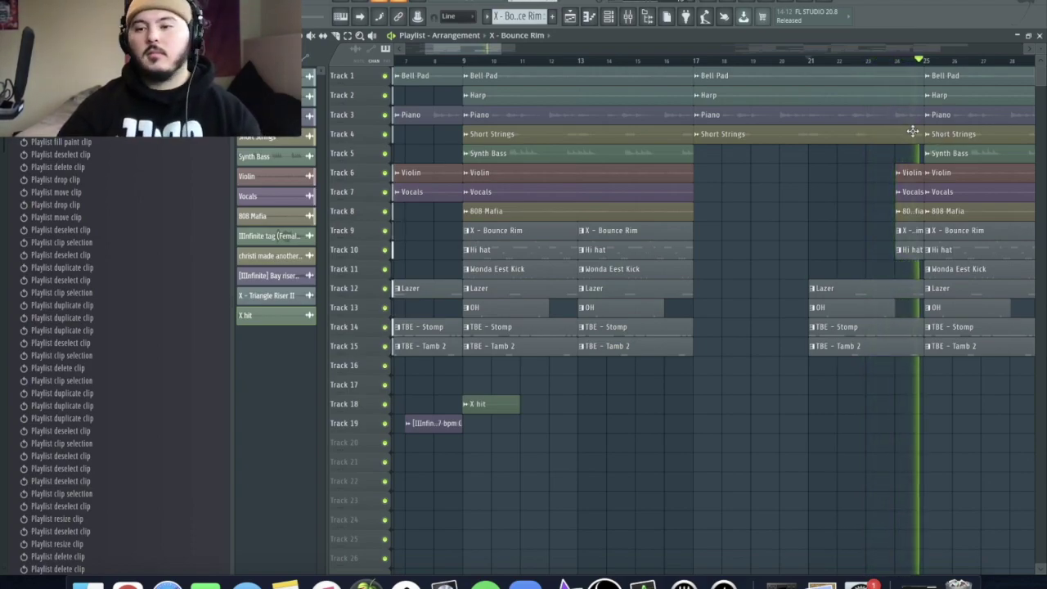
key(space)
scroll(822, 180, down, 2)
scroll(848, 190, down, 2)
scroll(830, 212, up, 3)
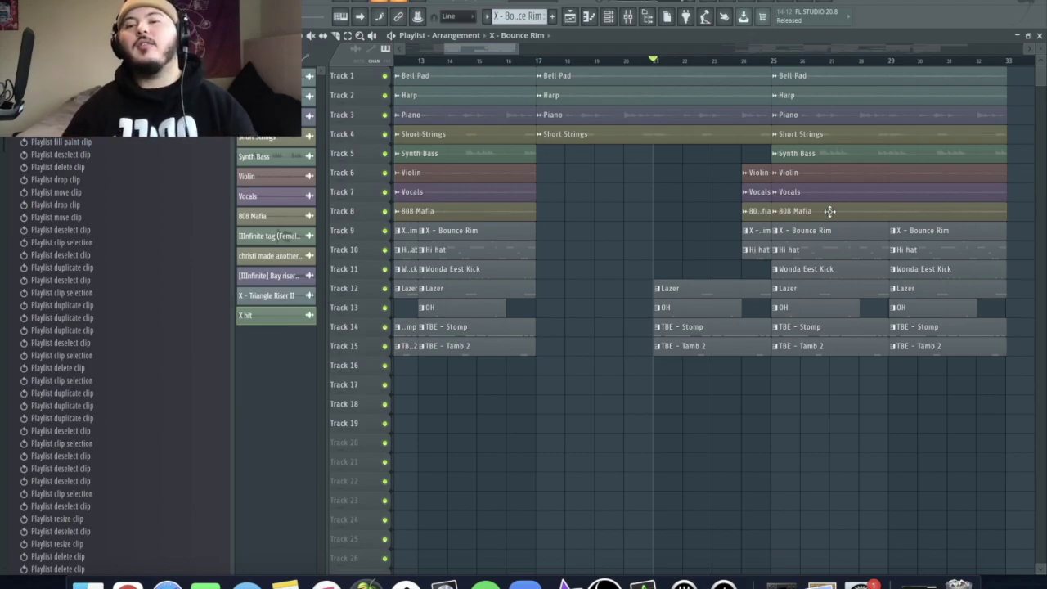
drag(474, 73, 490, 332)
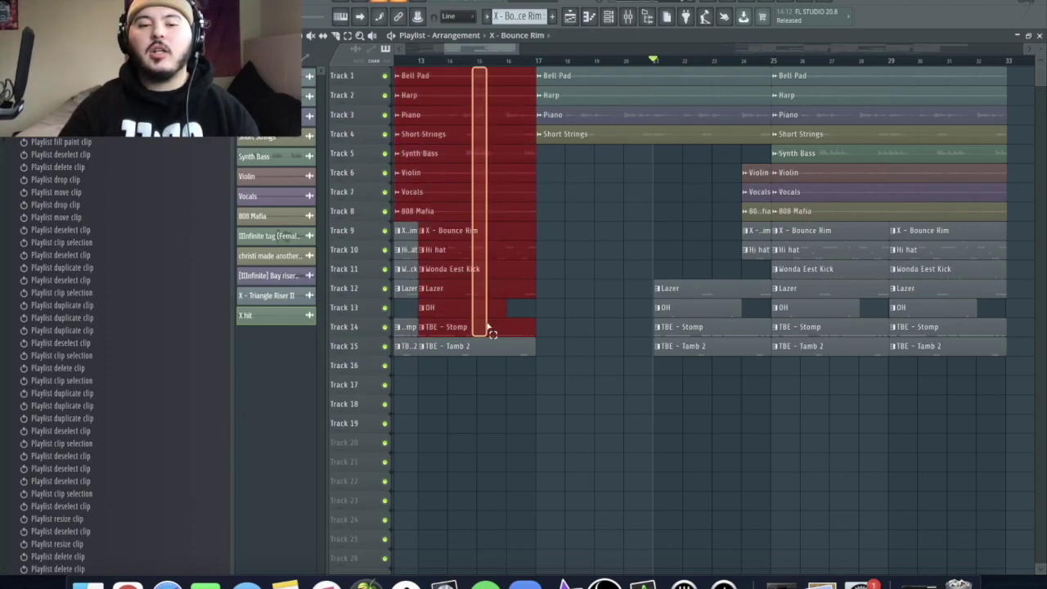
drag(794, 73, 796, 346)
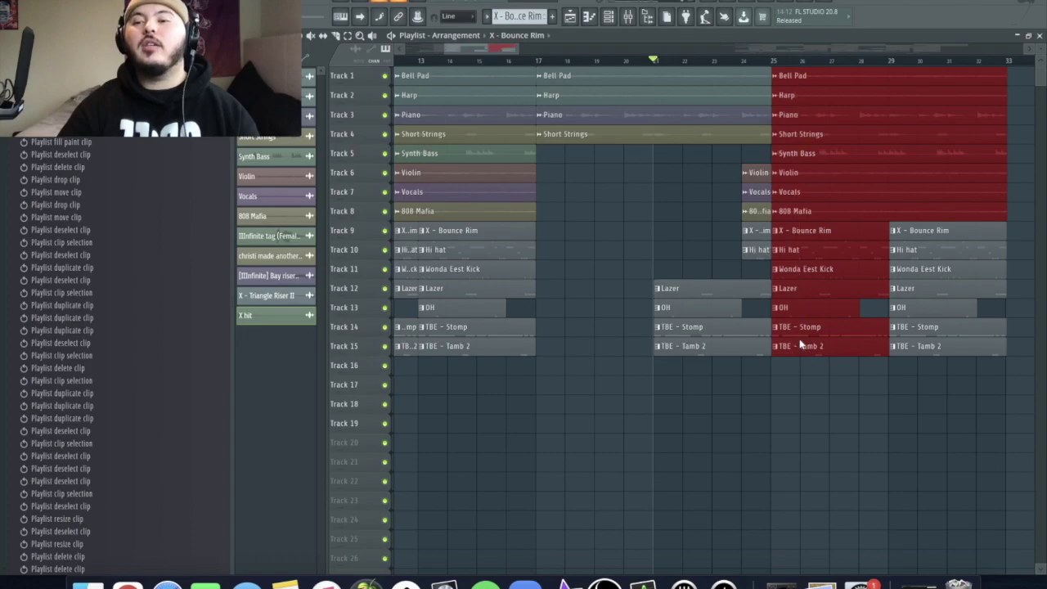
click(897, 392)
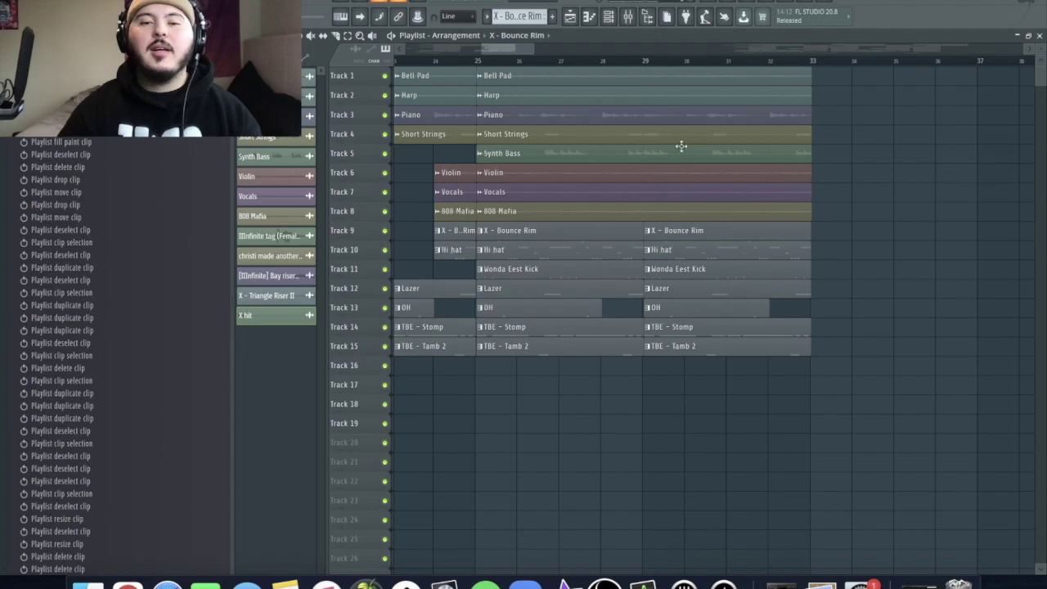
Duplicate the eight-bar block of clips on tracks 1–15 from bar 25 so the copy starts at bar 33.
drag(492, 71, 493, 348)
scroll(743, 438, down, 3)
drag(601, 353, 458, 77)
key(super+b)
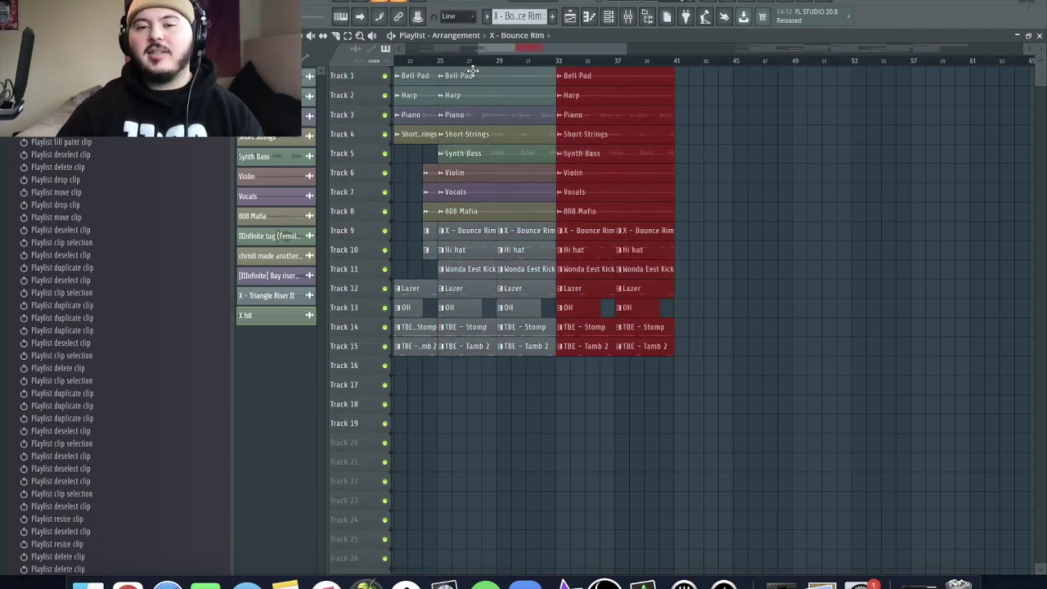
Play back the transition from bar 32 into the duplicated block at bar 33 and clear the clip selection.
click(546, 62)
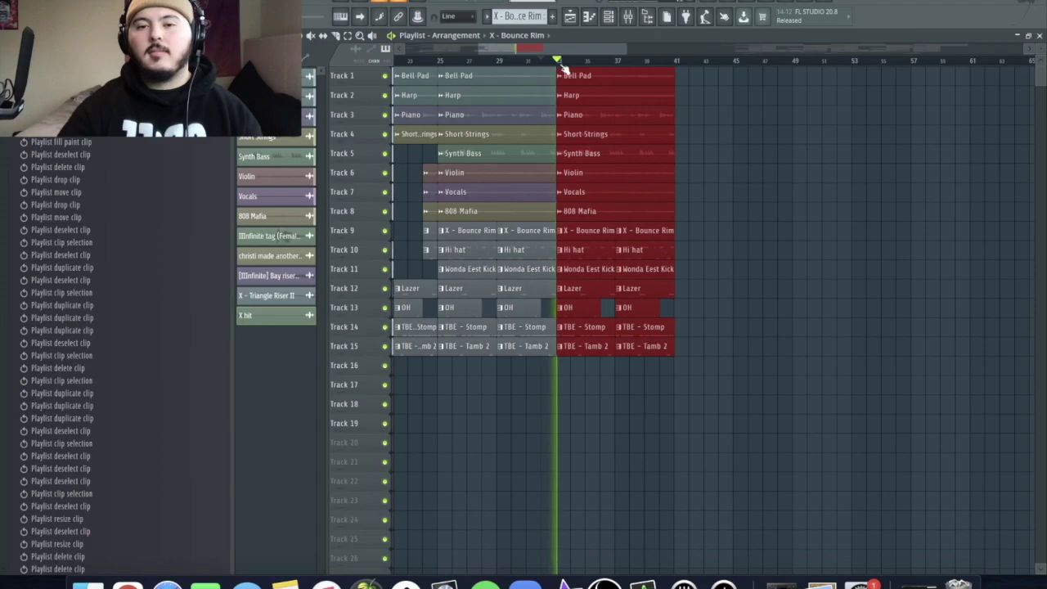
key(space)
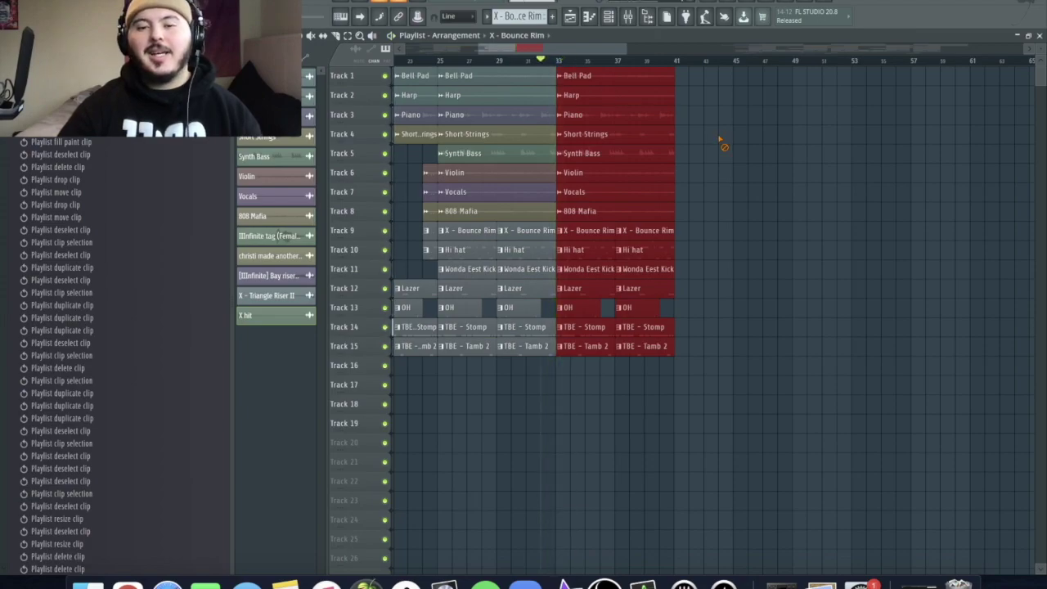
click(724, 145)
Shorten the Synth Bass, Violin, Vocals and 808 Mafia clips before bar 33 so they end at bar 31.
scroll(514, 130, up, 2)
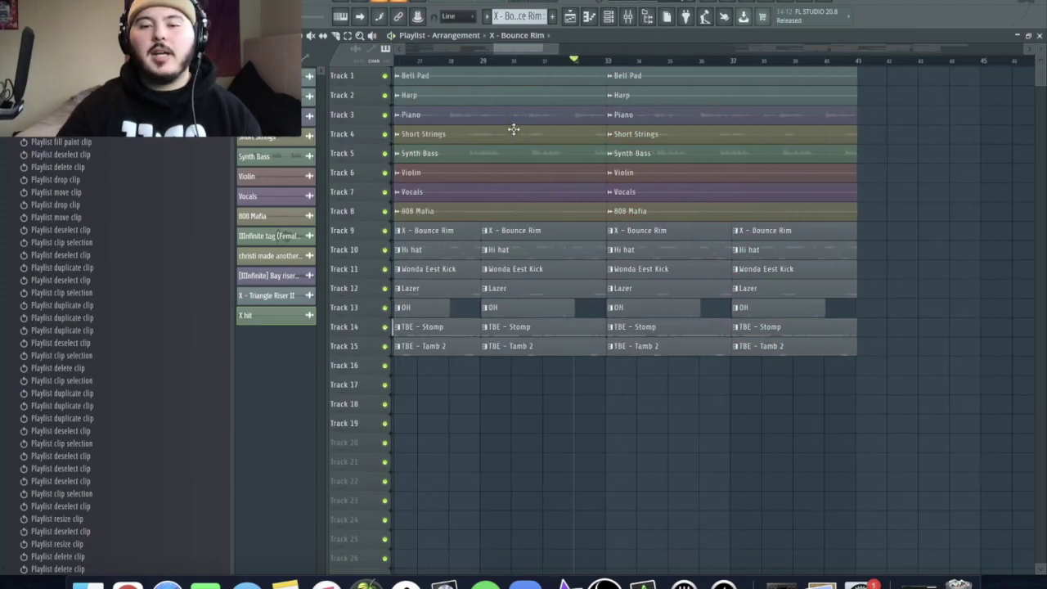
scroll(514, 129, up, 1)
drag(608, 155, 548, 155)
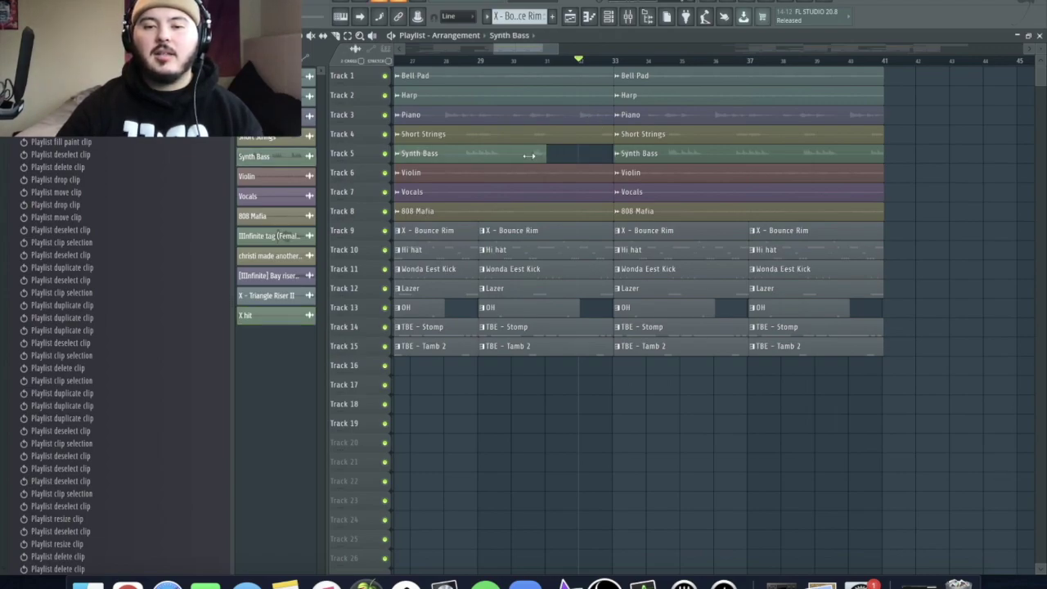
drag(603, 165, 526, 213)
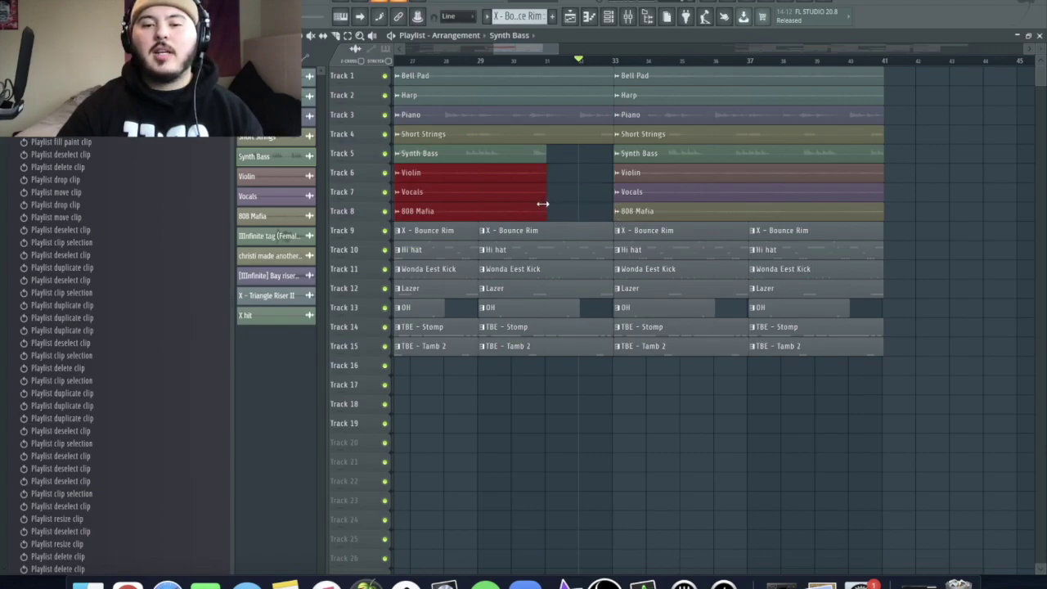
Trim Bell Pad, Harp and the drum patterns to end at bar 32, with Hi hat ending at bar 31, and audition the gap.
drag(612, 77, 569, 99)
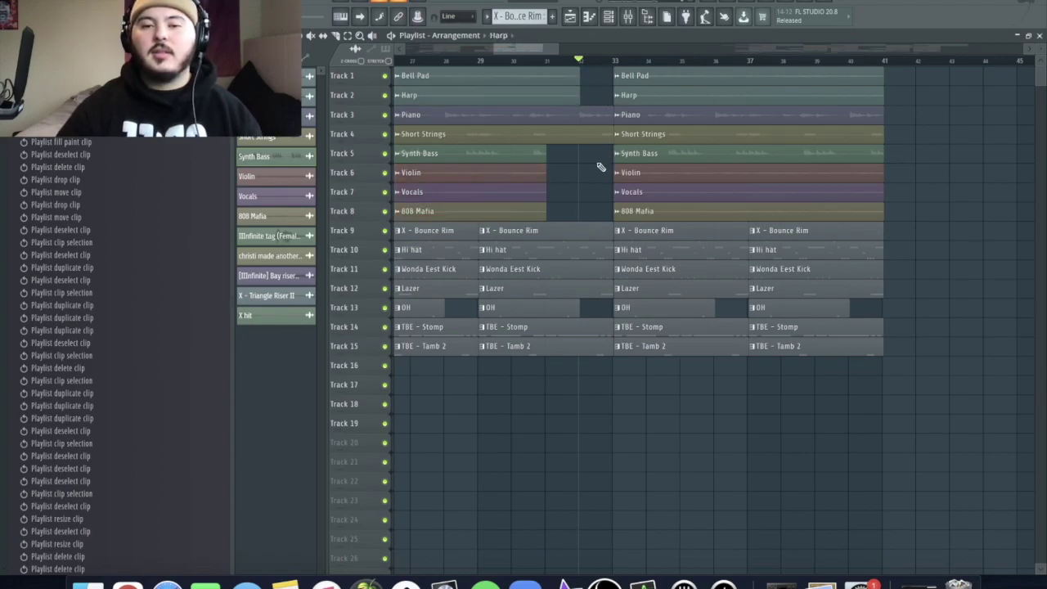
drag(586, 203, 579, 342)
click(553, 381)
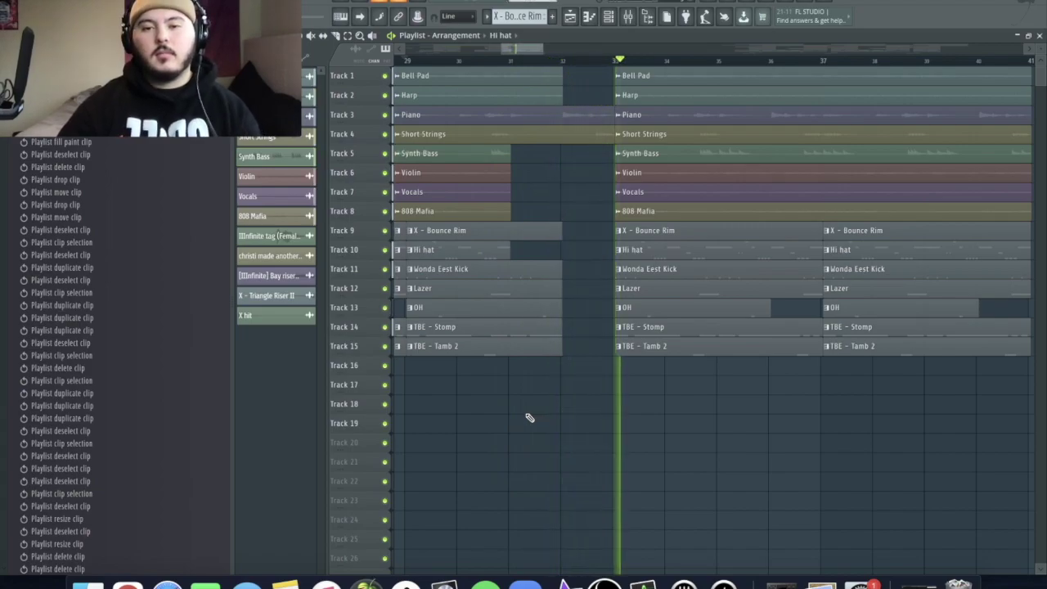
key(space)
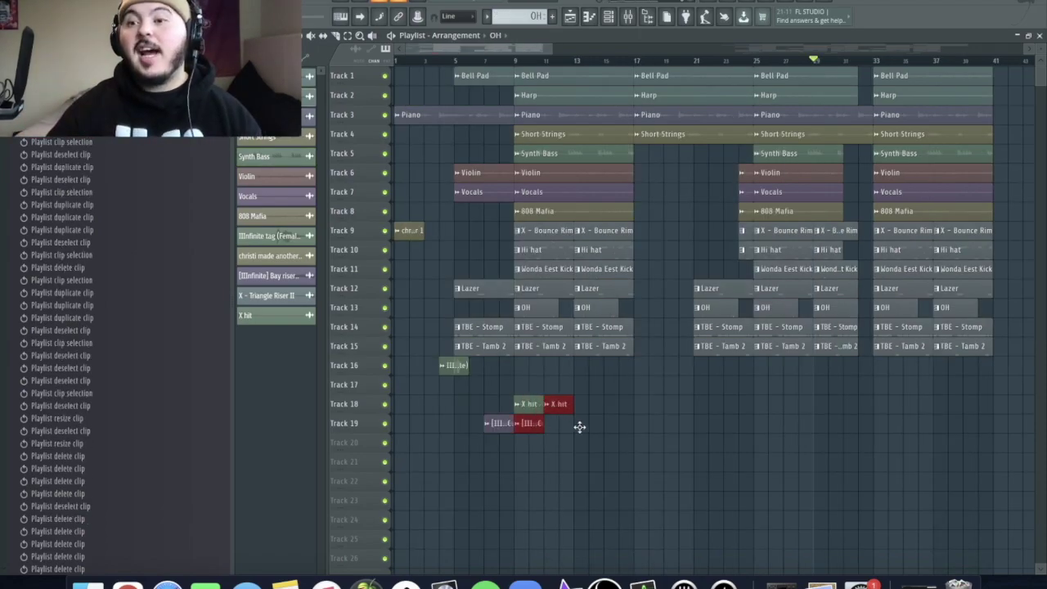
Place copies of the track 19 riser at bar 31 and the X hit at bar 33, and audition the transition.
drag(580, 427, 869, 414)
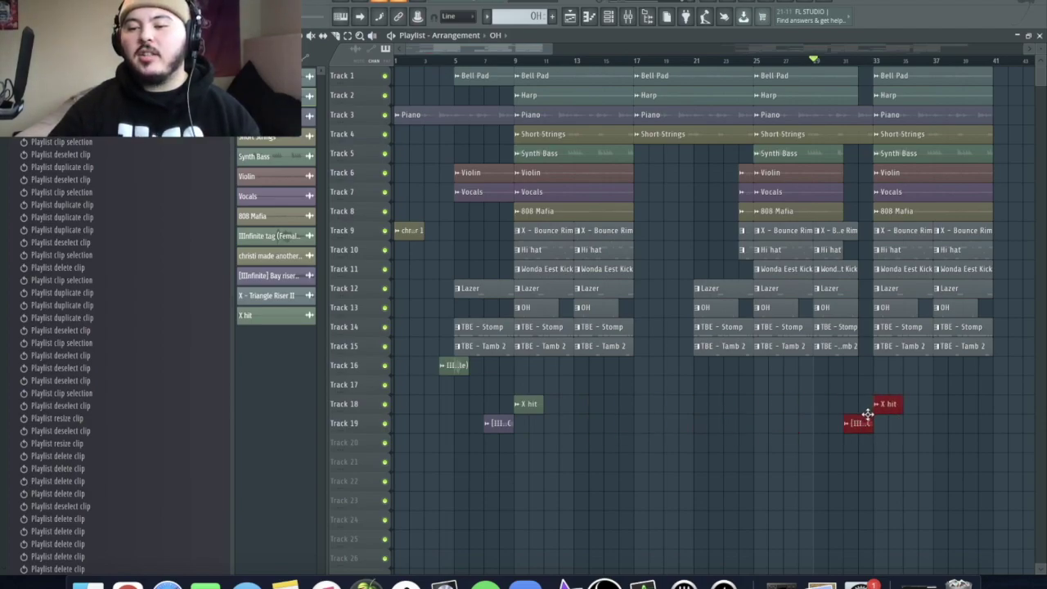
click(925, 477)
scroll(928, 479, up, 4)
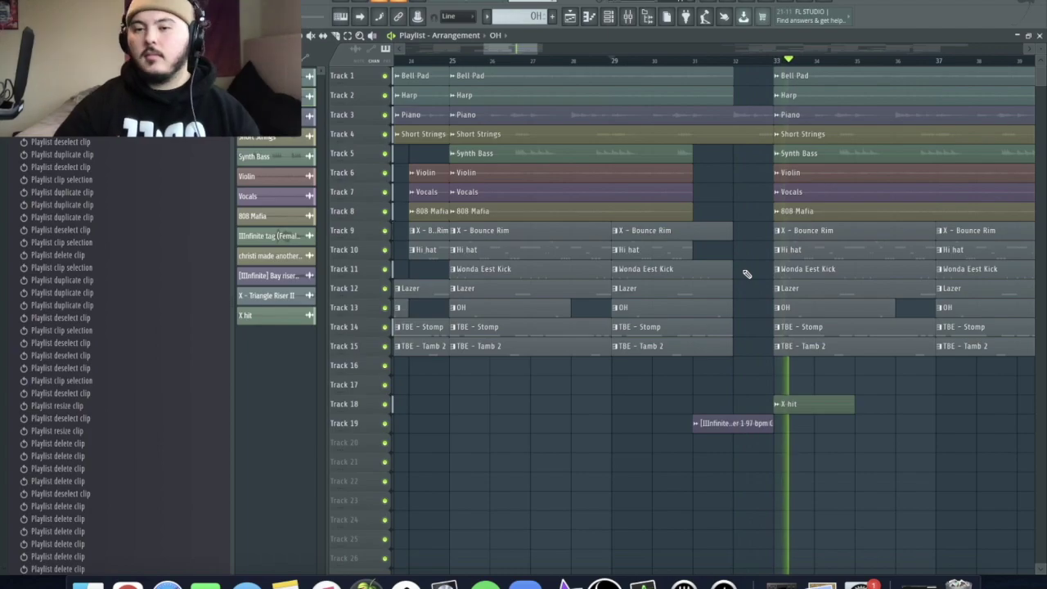
key(space)
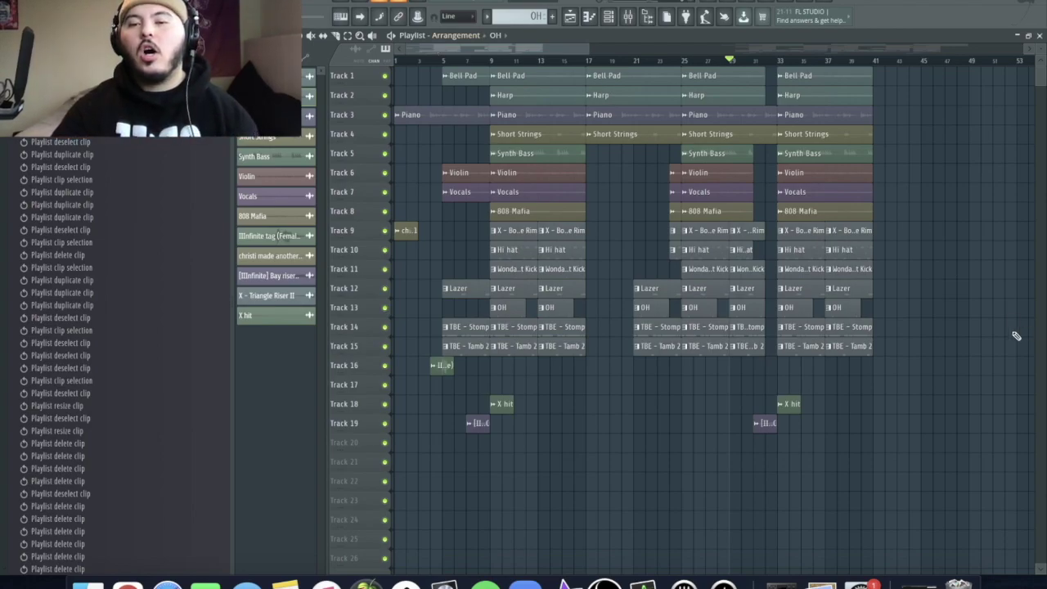
Duplicate all clips from bar 17 up to bar 41, including the riser and X hit, so the copy starts at bar 41.
drag(936, 471, 911, 111)
scroll(912, 112, down, 5)
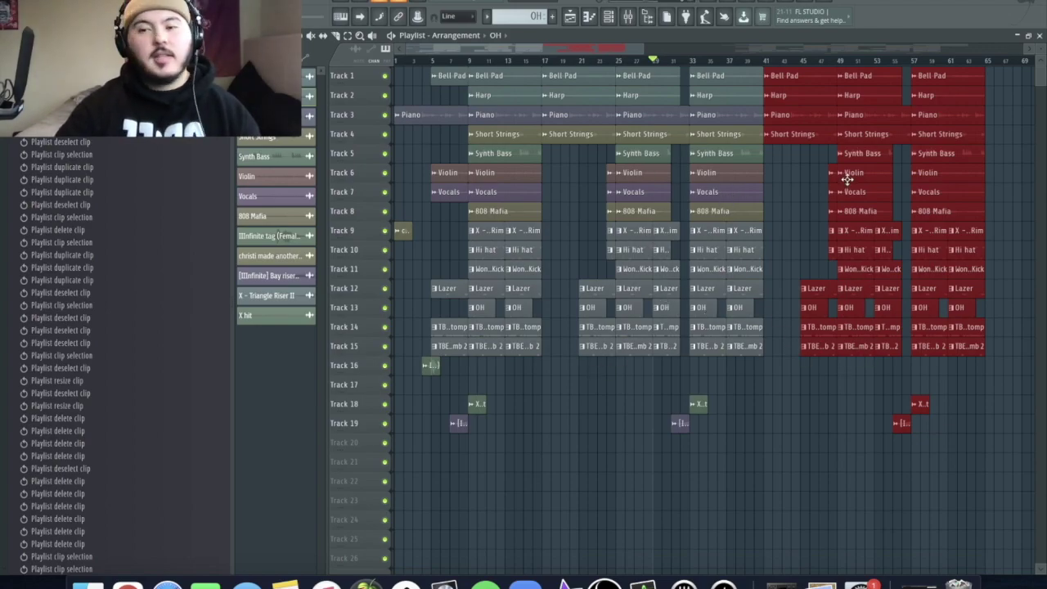
super+click(1014, 120)
Duplicate the Bell Pad, Harp and Piano clips at bar 57 to start at bar 65 as an ending section.
drag(970, 73, 975, 119)
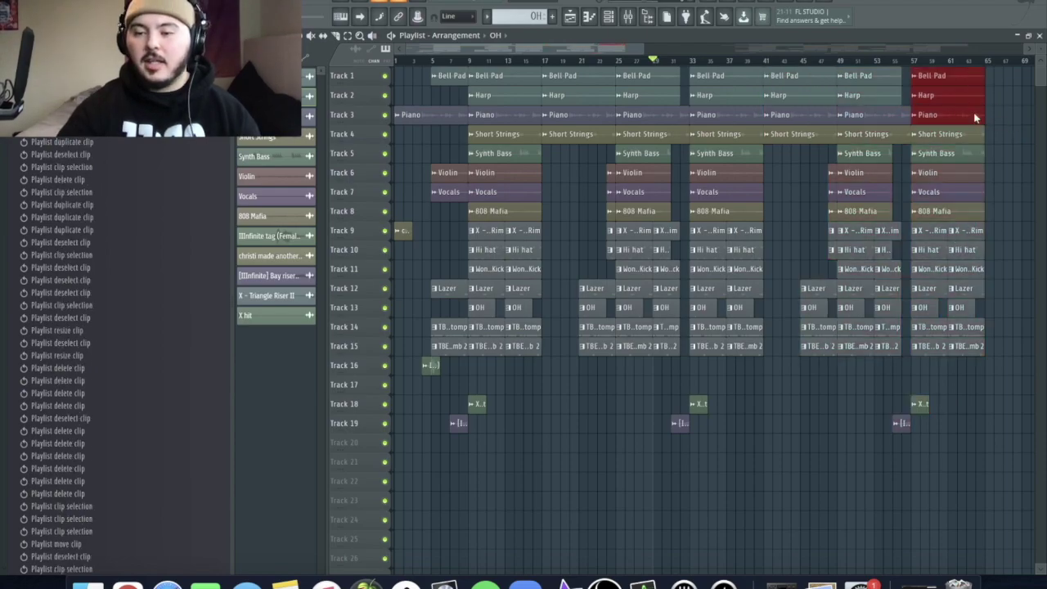
key(ctrl+b)
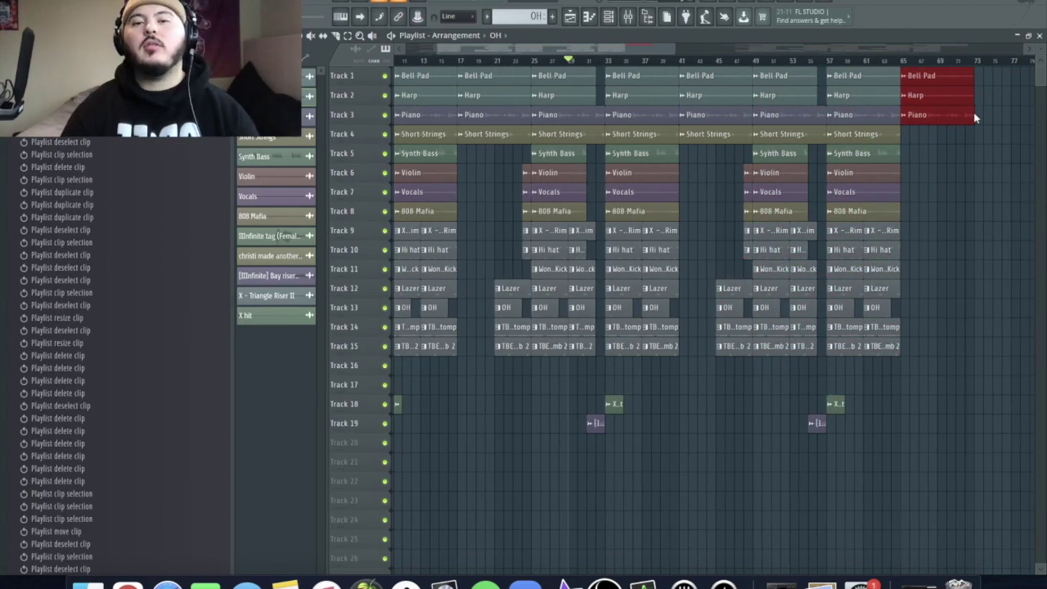